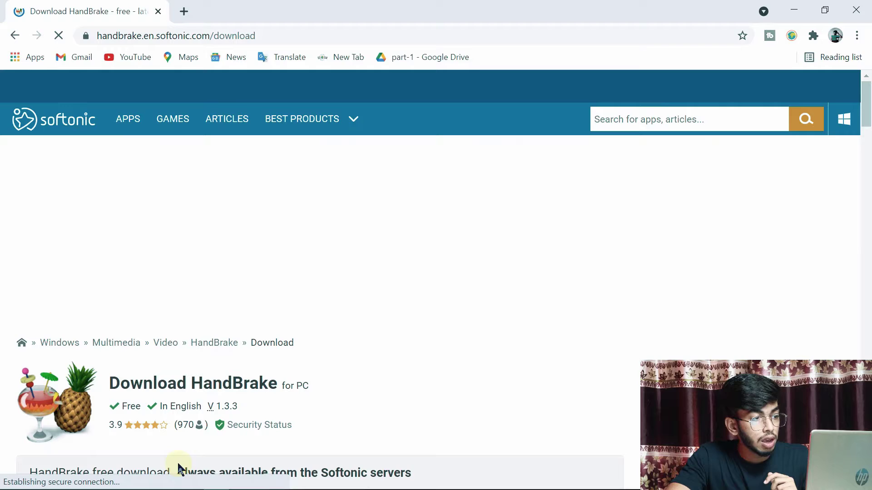
- Start the free HandBrake download for PC from the Softonic download page
click(134, 436)
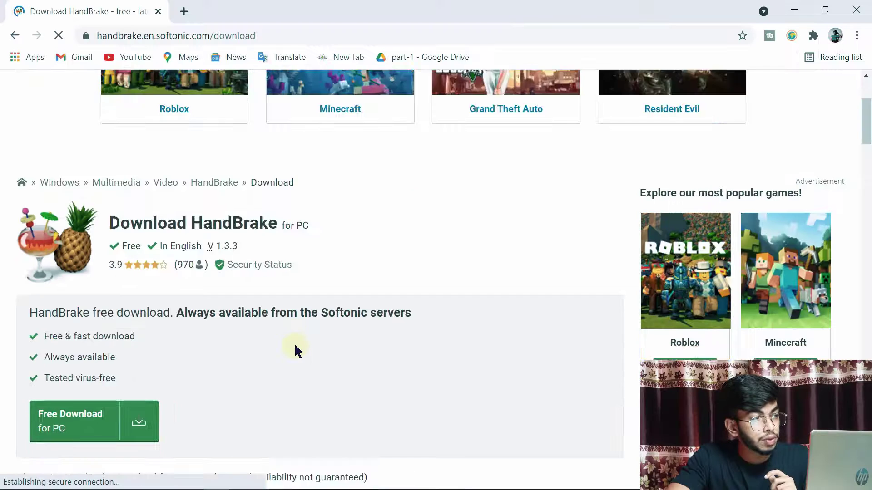
scroll(420, 305, down, 5)
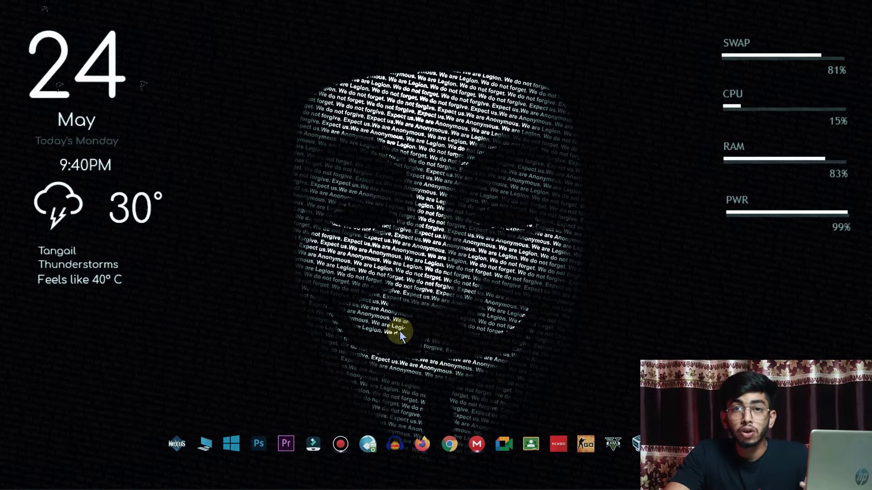
- Open the Programs folder inside Downloads in File Explorer
click(210, 446)
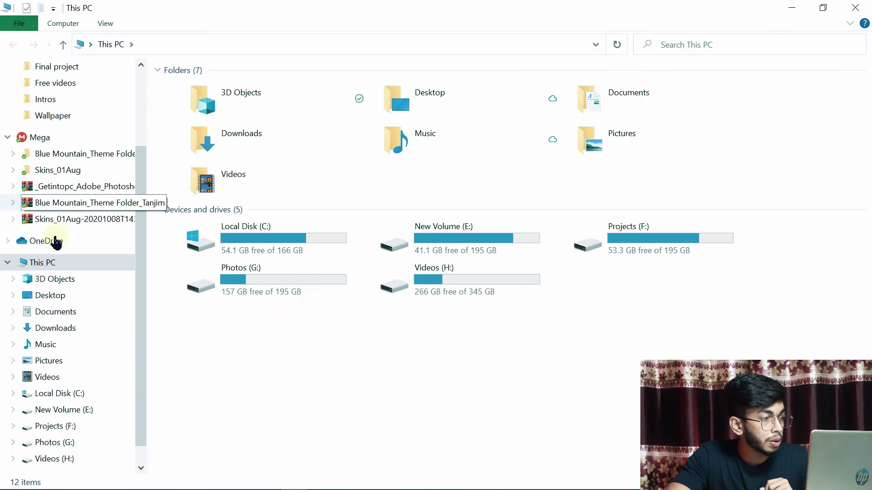
click(44, 331)
click(231, 107)
double_click(231, 108)
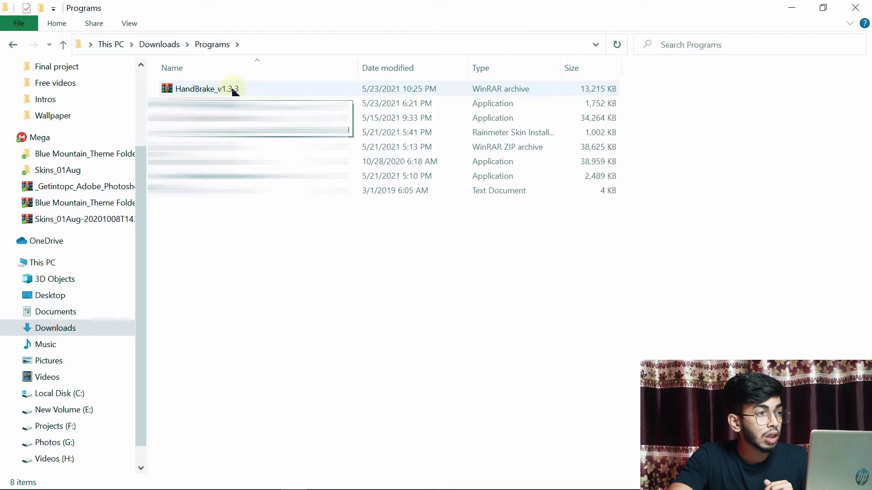
- Extract the HandBrake_v1.3.3 WinRAR archive into the current Programs folder
click(233, 89)
right_click(230, 89)
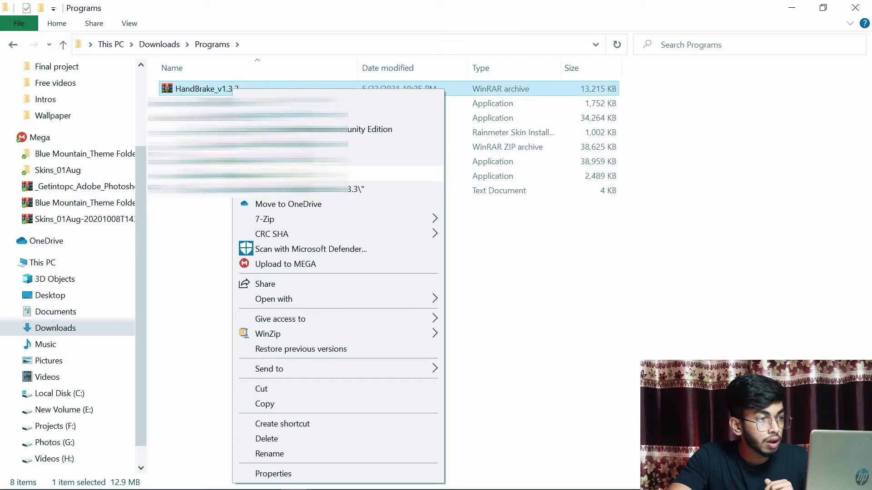
click(245, 174)
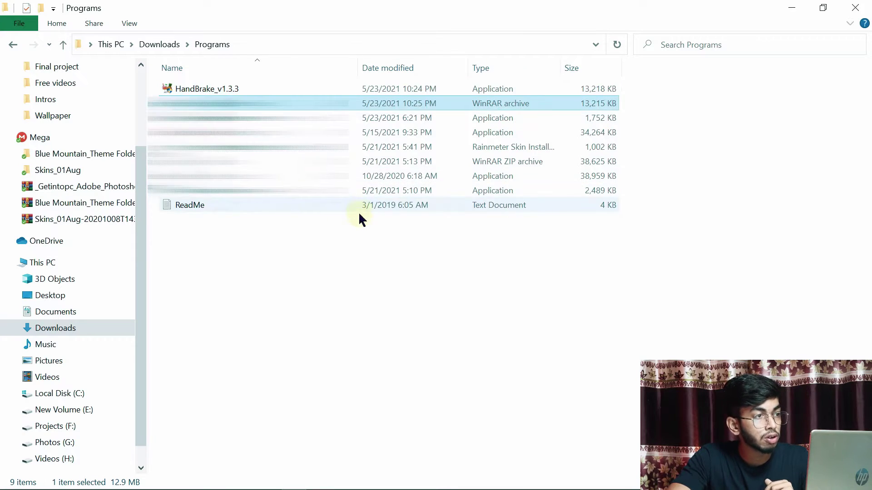
- Run the extracted HandBrake_v1.3.3 installer through to completion, and close the Programs folder window
click(232, 88)
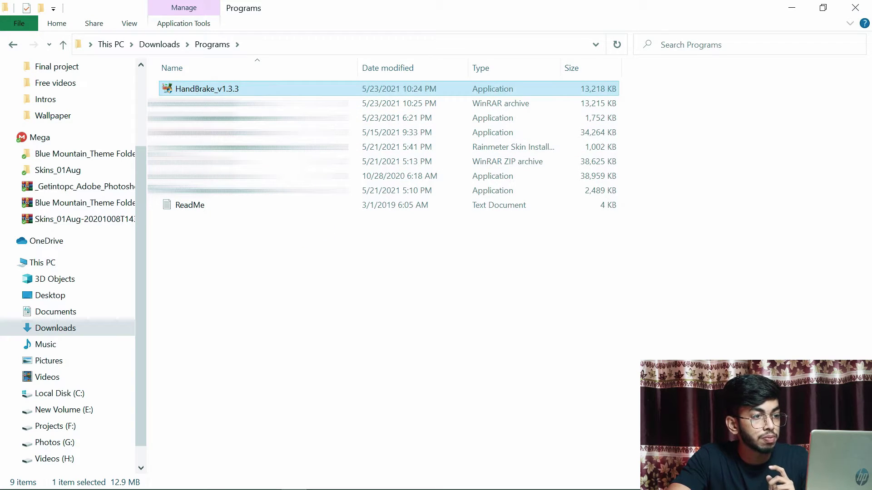
click(520, 357)
click(520, 358)
click(519, 358)
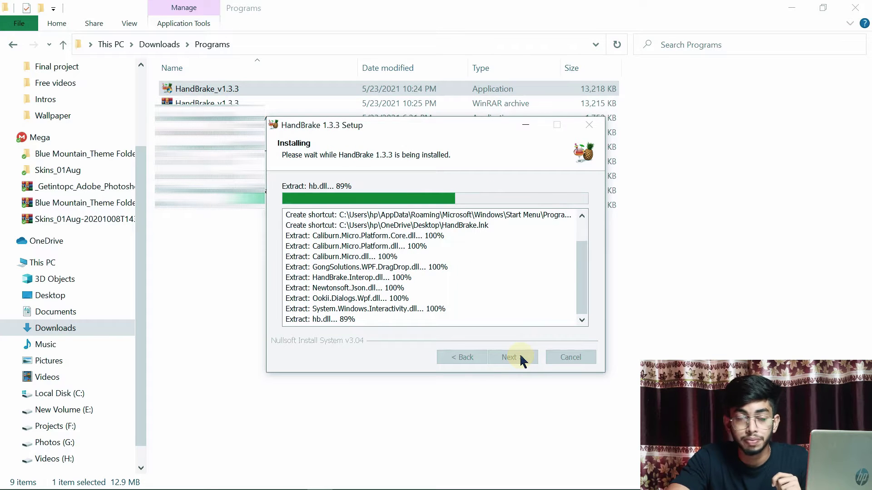
click(513, 357)
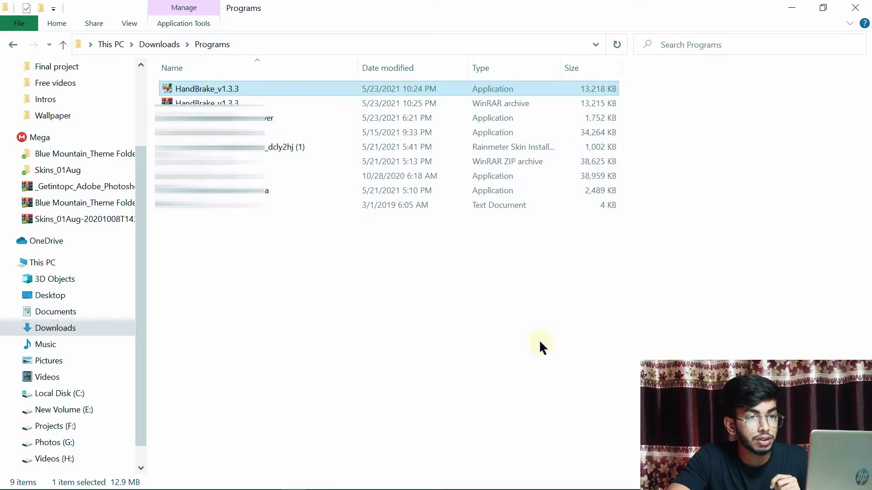
click(855, 8)
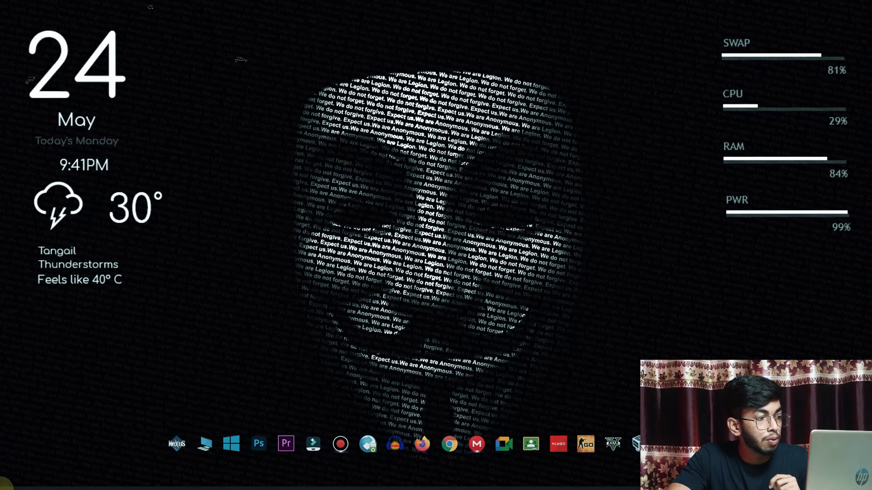
click(12, 480)
click(67, 68)
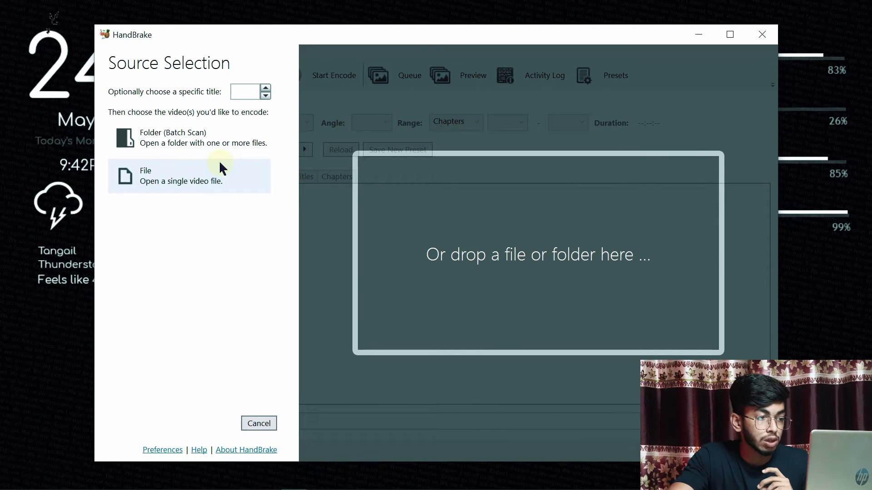
click(763, 35)
right_click(482, 77)
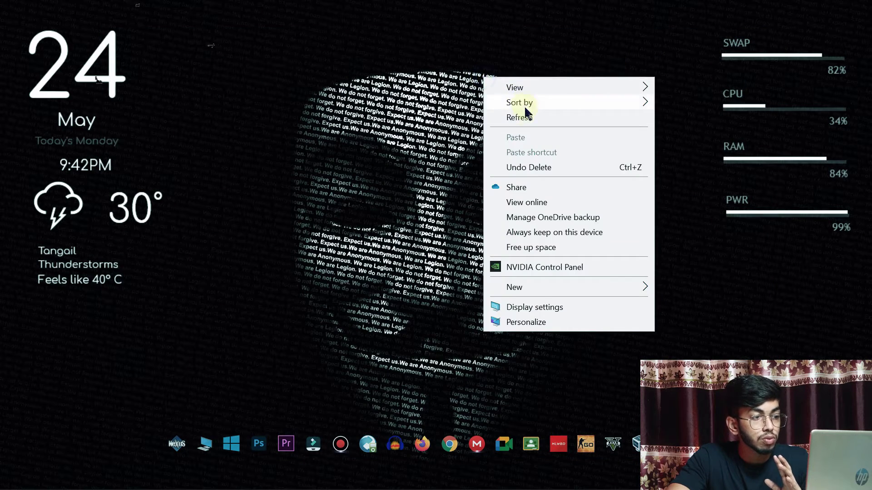
click(425, 226)
- Open the Final project folder on the Projects (F:) drive in File Explorer
click(201, 444)
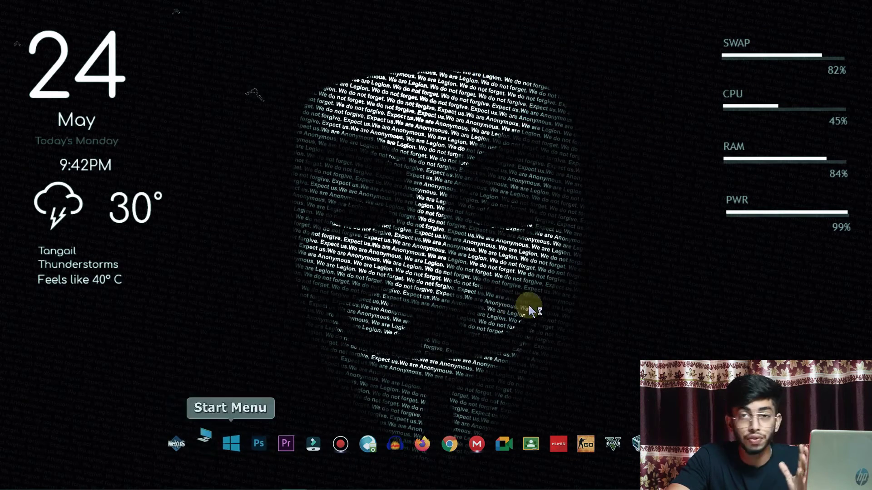
double_click(681, 249)
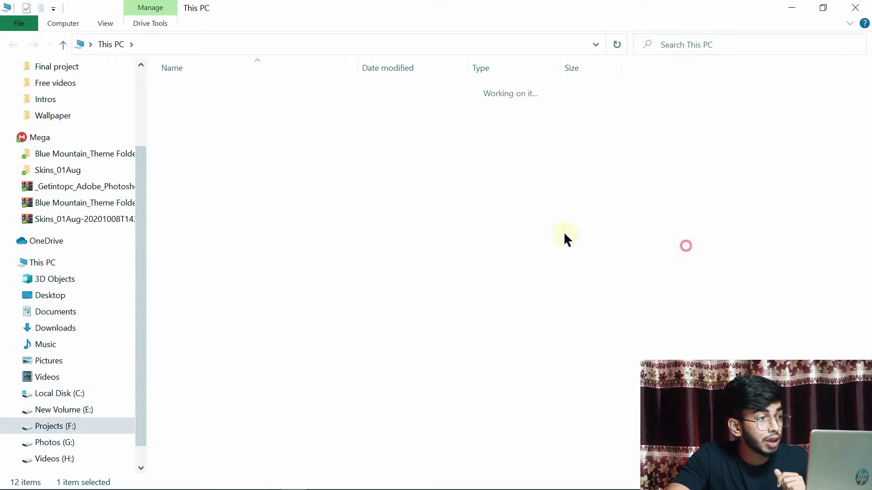
click(263, 161)
double_click(264, 161)
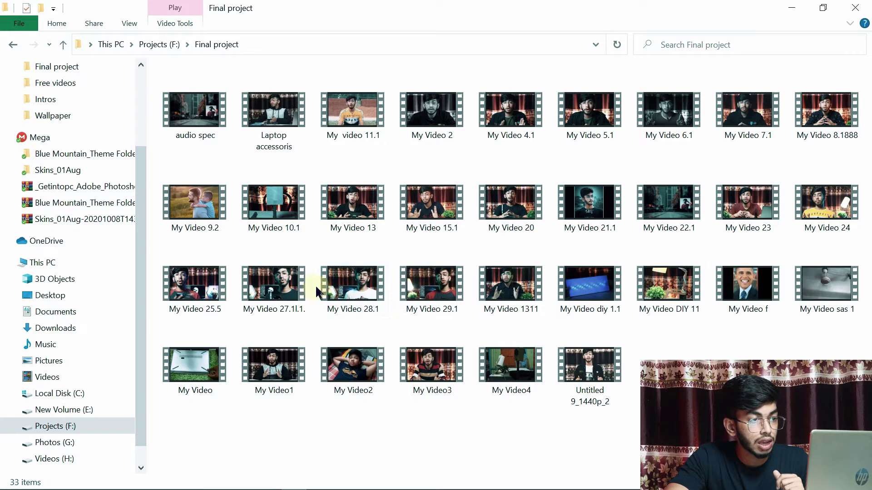
- Check the file size of My Video 29.1 in its properties and close them
click(435, 288)
right_click(434, 284)
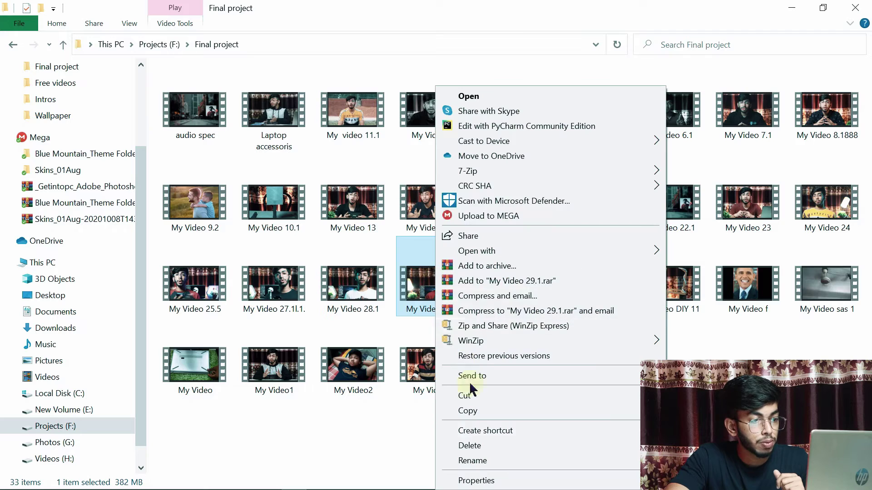
click(501, 477)
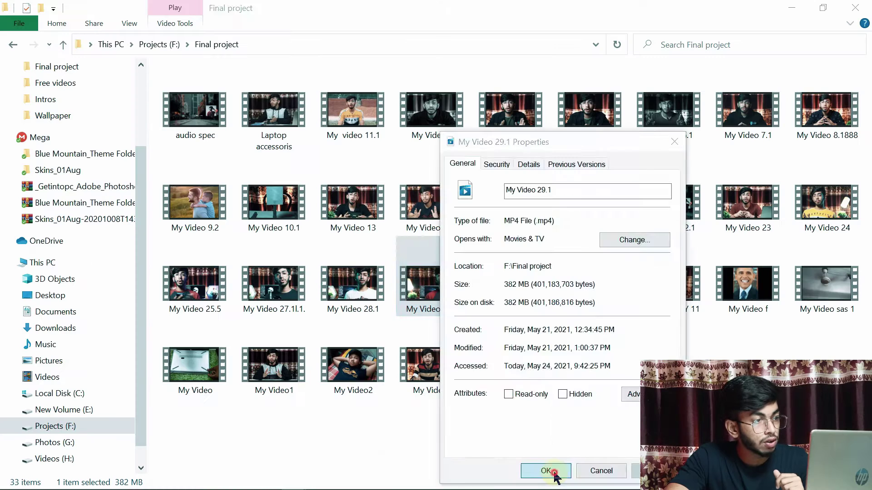
click(552, 470)
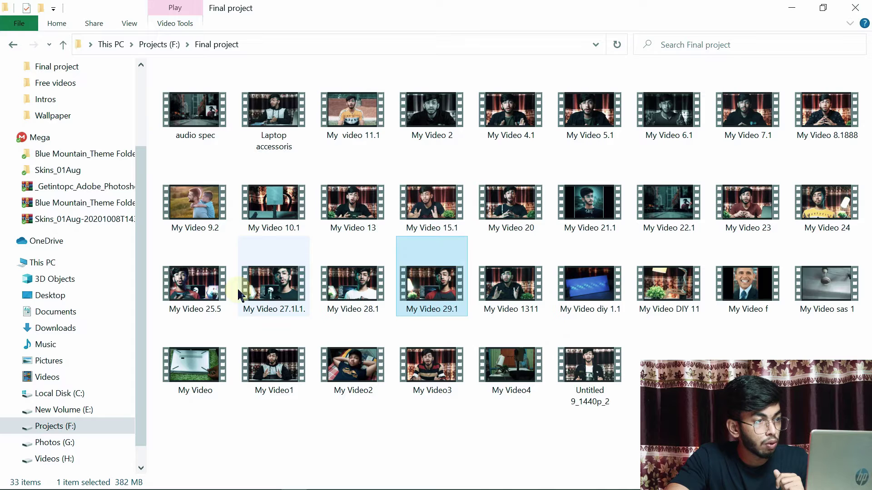
- Check the file size of My Video 27.1l.1. in its properties and close them
click(284, 288)
right_click(285, 288)
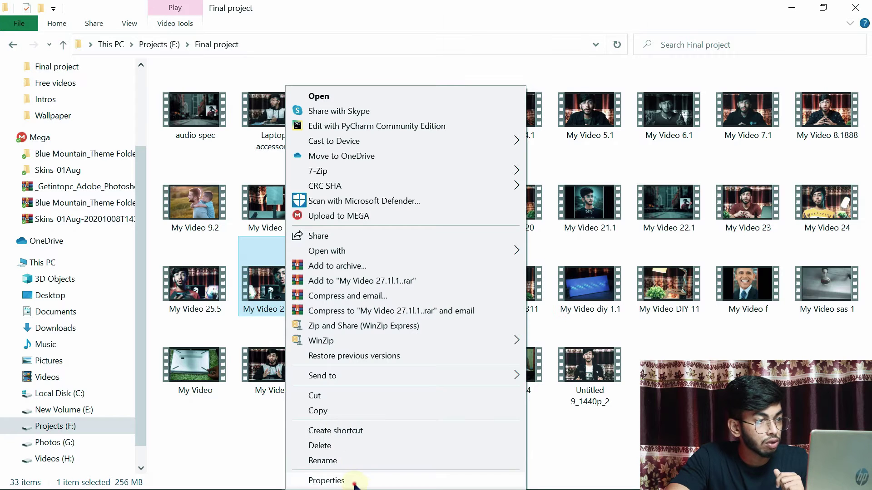
click(326, 480)
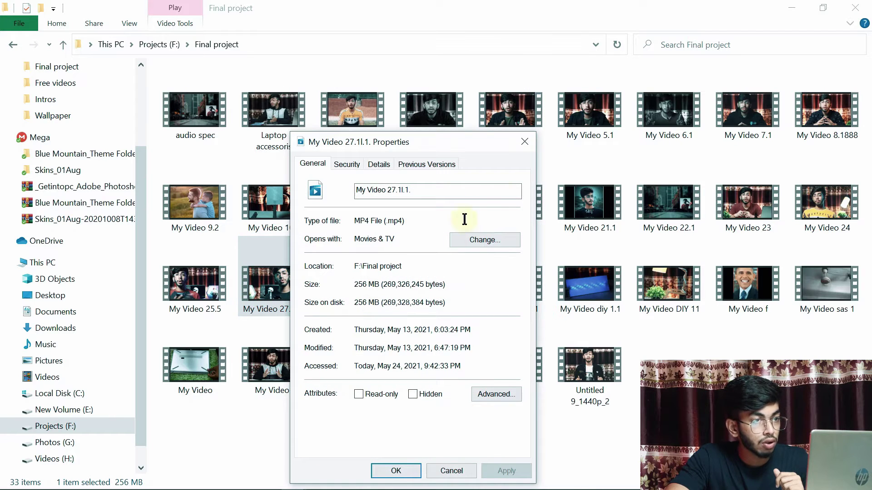
click(525, 142)
- Check the file size of My Video 28.1 in its properties, and close the Final project folder window
click(361, 286)
right_click(363, 286)
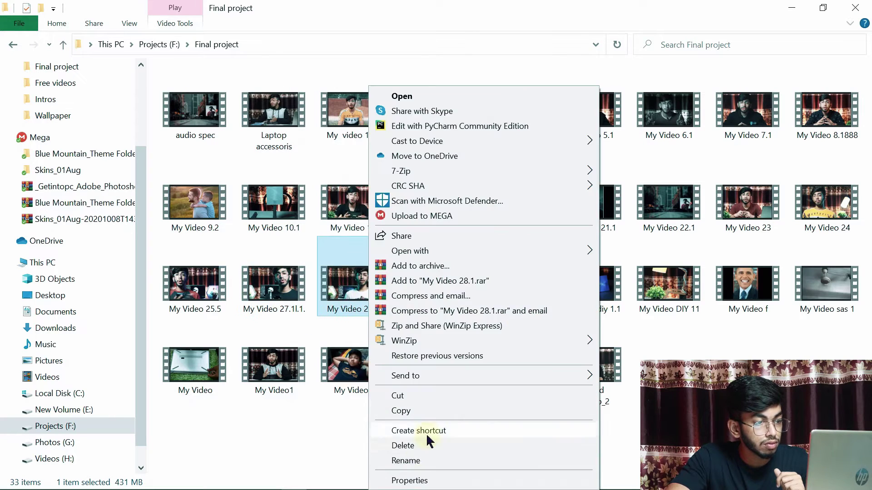
click(410, 480)
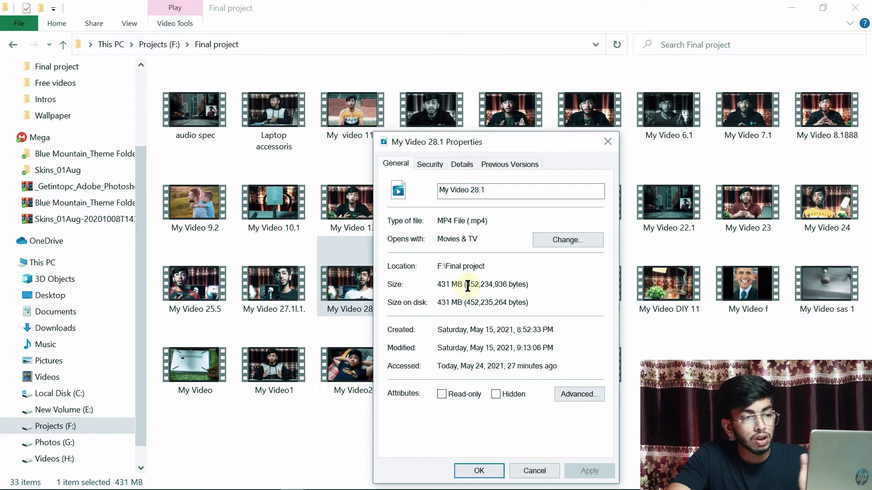
click(479, 470)
click(855, 7)
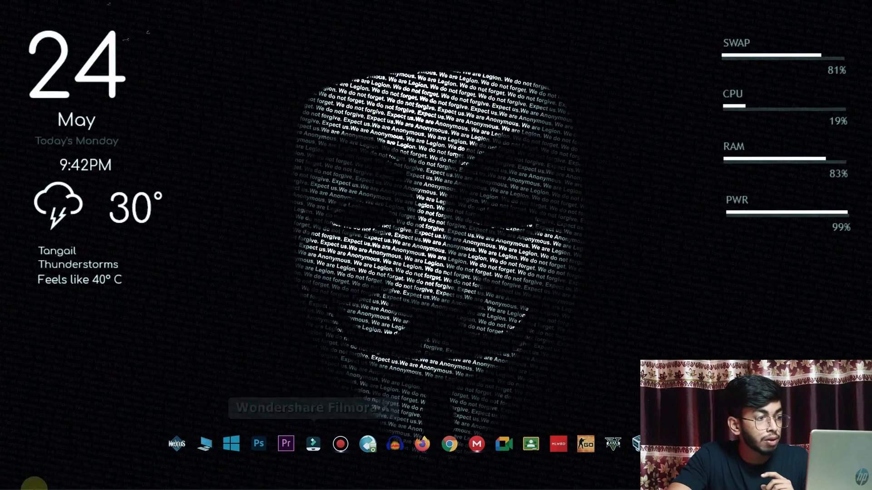
- Launch HandBrake and choose to open a single video file as the source
click(11, 479)
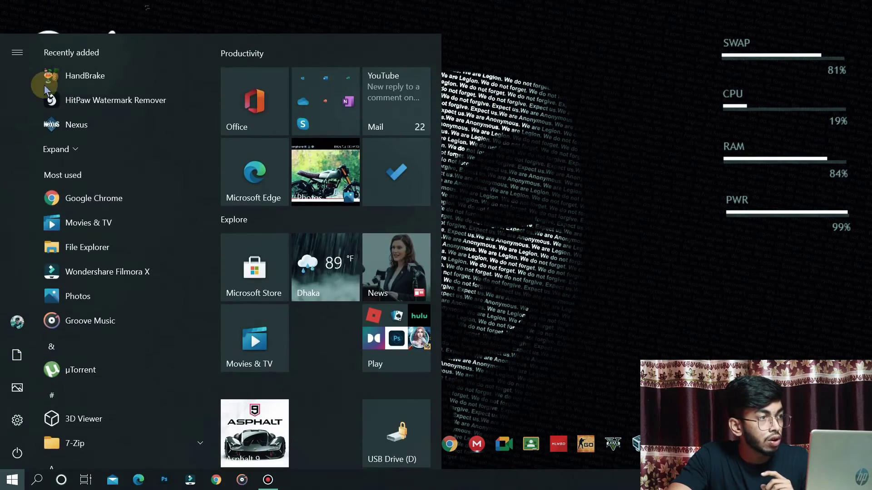
key(Escape)
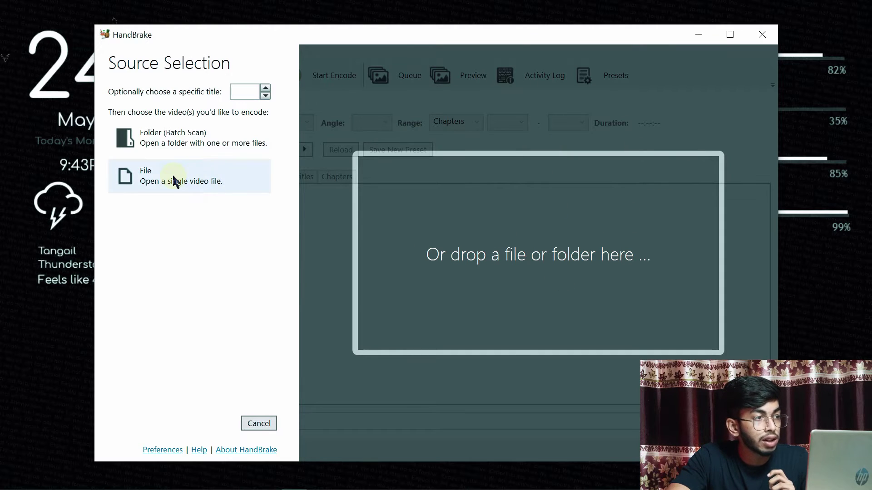
click(174, 181)
- Find My Video 28.1 in the Final project folder, review its properties, and open it as the source
scroll(318, 223, down, 4)
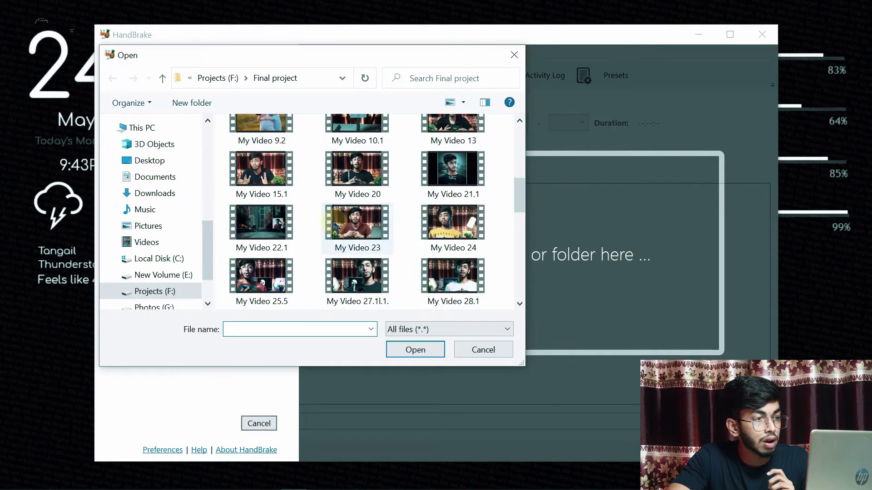
scroll(372, 227, down, 5)
scroll(435, 236, up, 2)
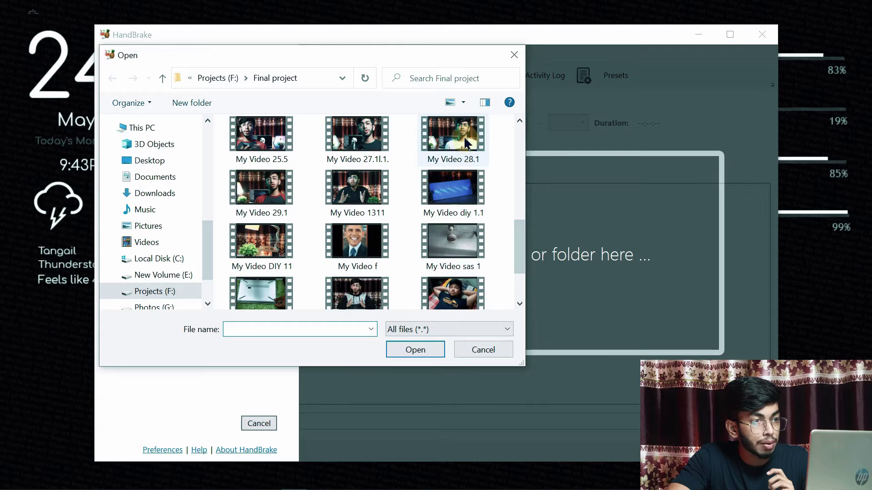
scroll(465, 143, up, 2)
click(457, 246)
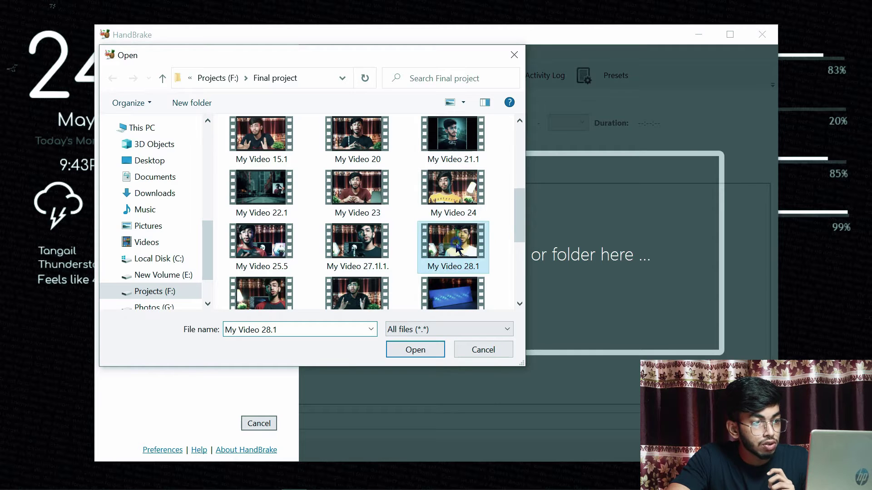
right_click(456, 243)
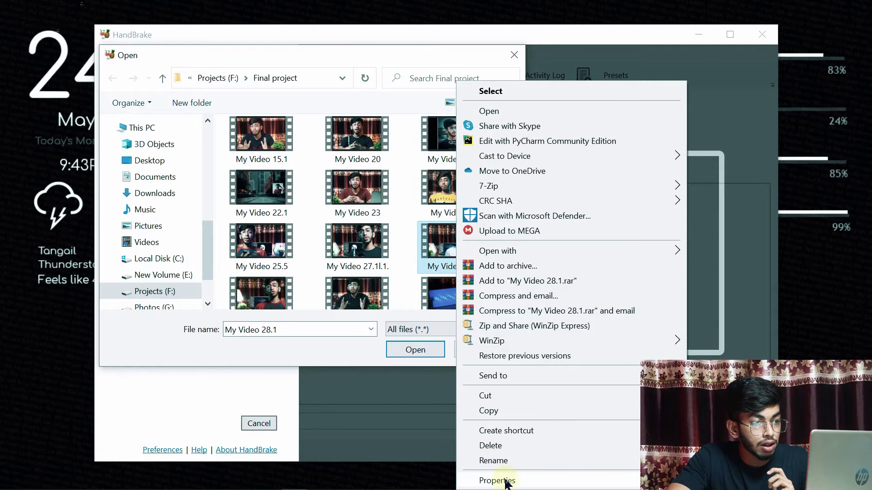
click(506, 479)
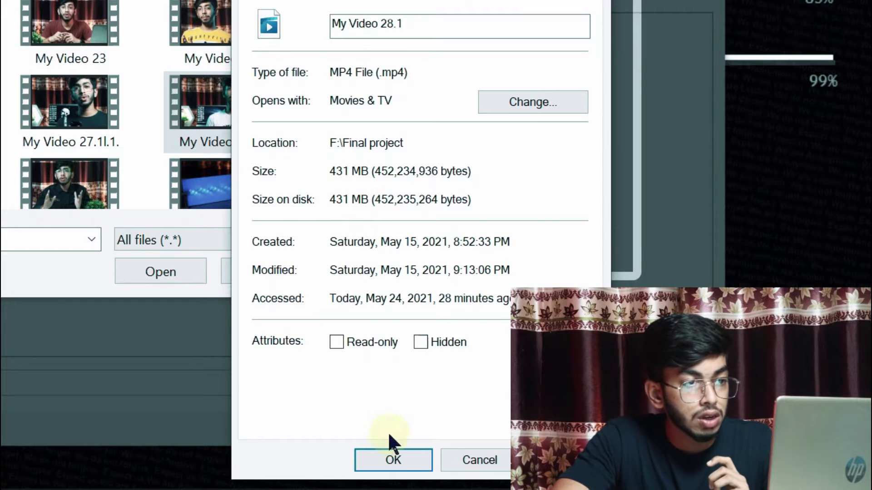
click(575, 467)
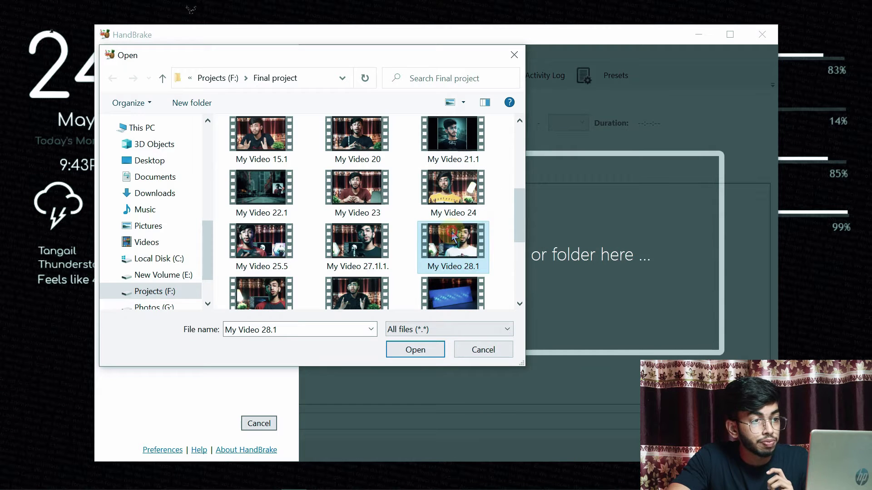
click(424, 351)
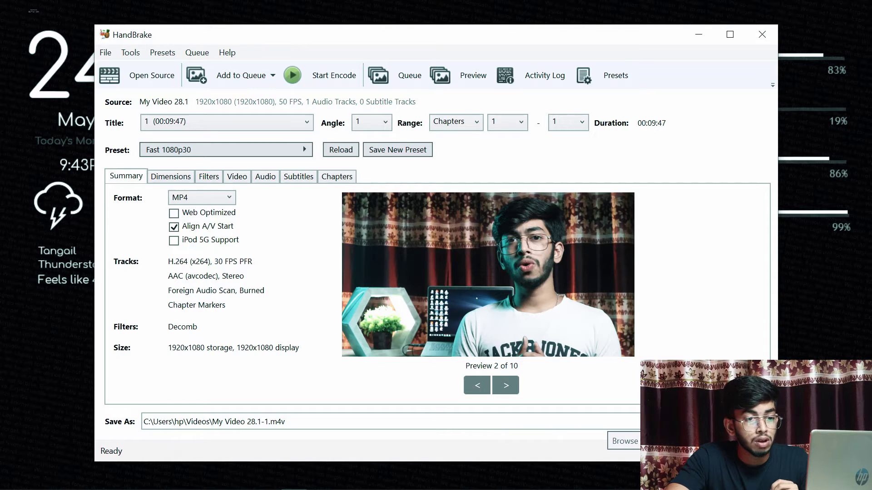
- Set the output location to the Free videos folder on Projects (F:), keeping the file name My Video 28.1-1
click(624, 441)
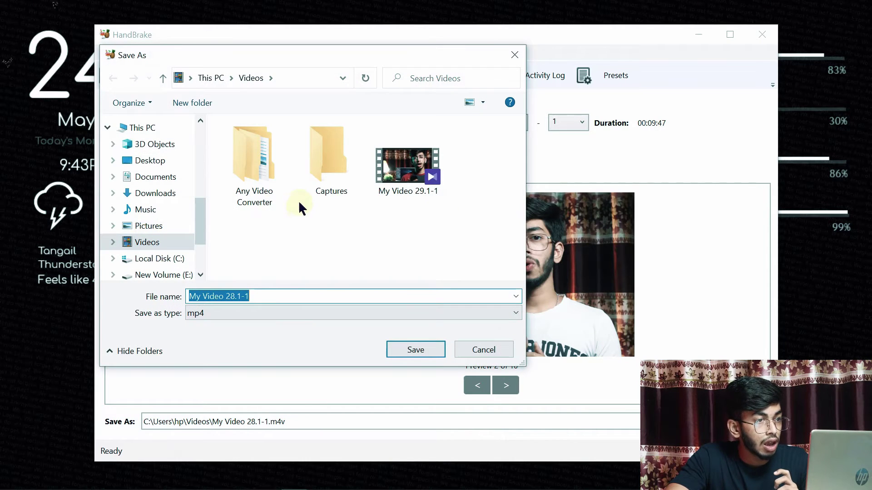
scroll(146, 253, down, 1)
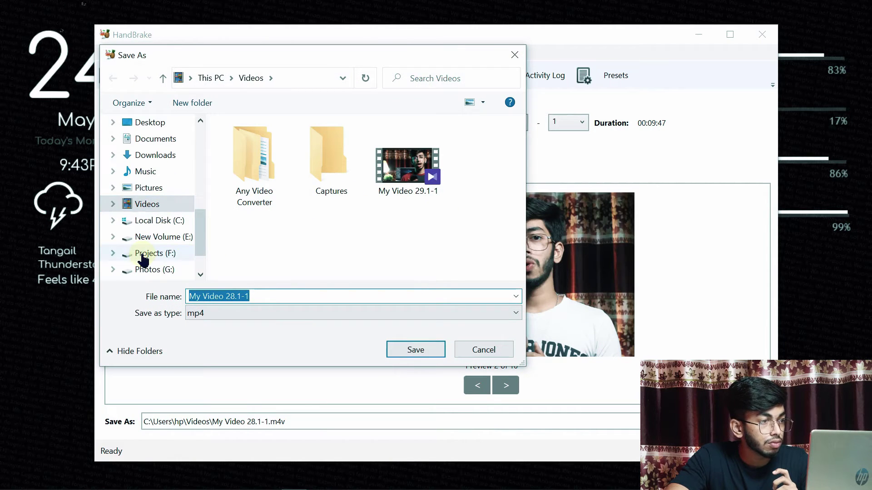
click(149, 253)
scroll(287, 178, down, 4)
scroll(284, 179, up, 2)
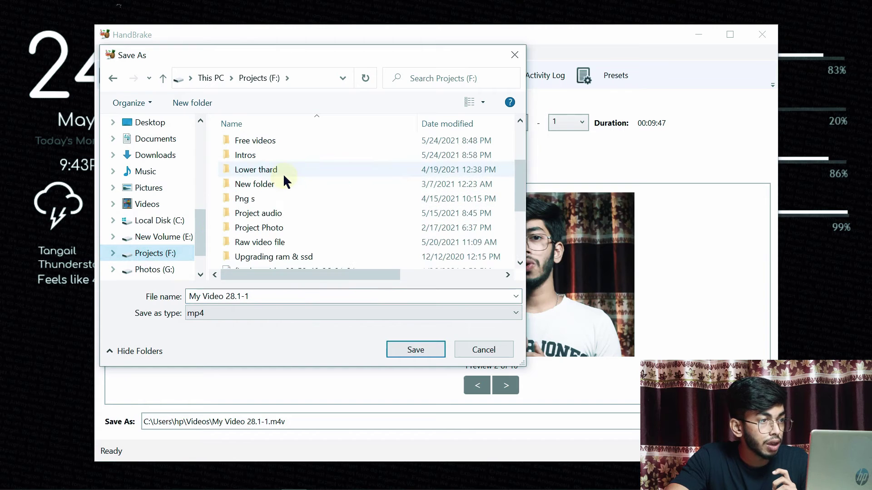
click(274, 141)
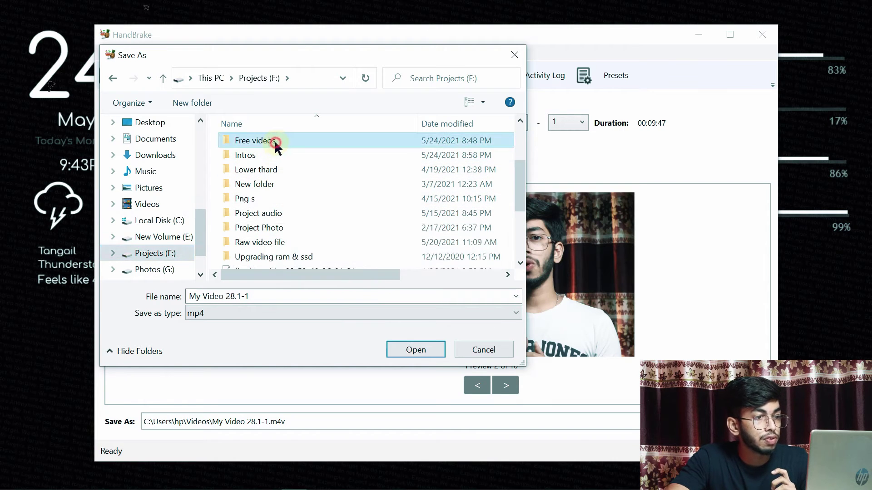
click(431, 354)
click(406, 353)
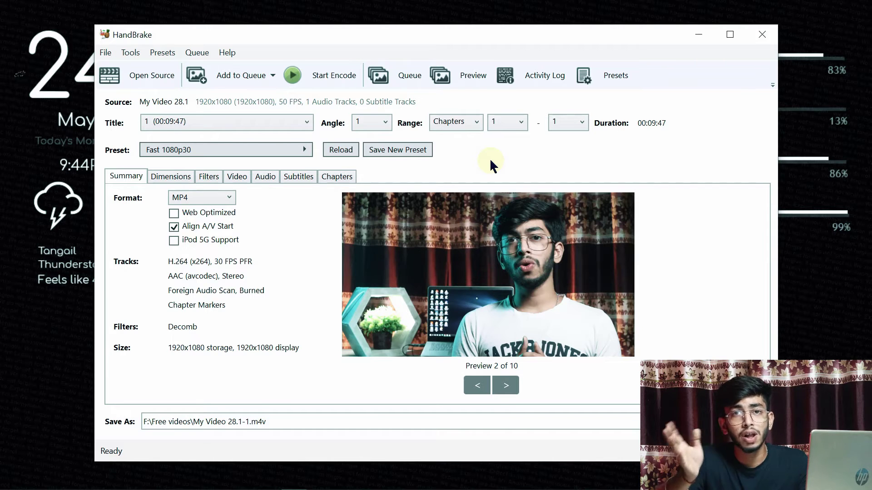
- Set the video's constant quality to RF 30 and start the encode
click(170, 176)
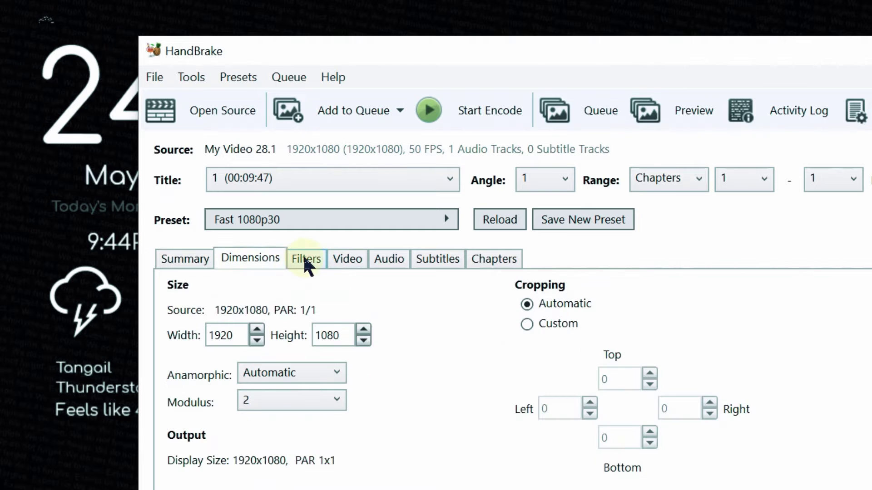
click(305, 263)
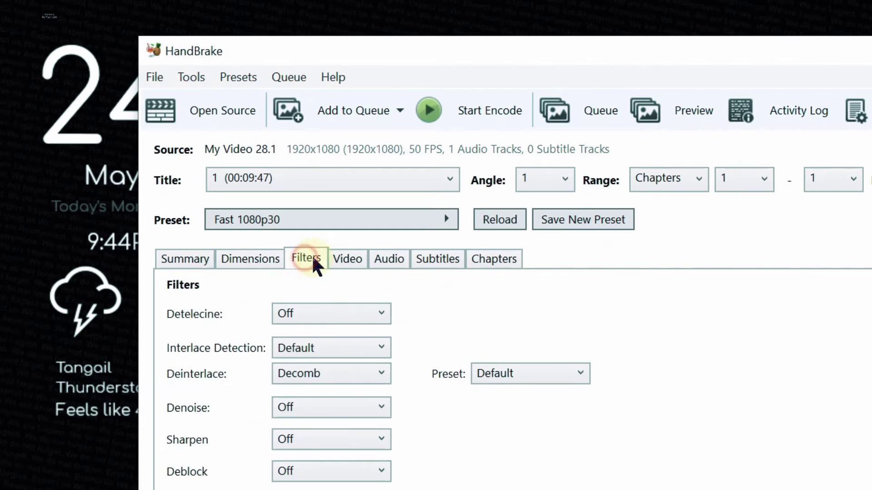
click(356, 263)
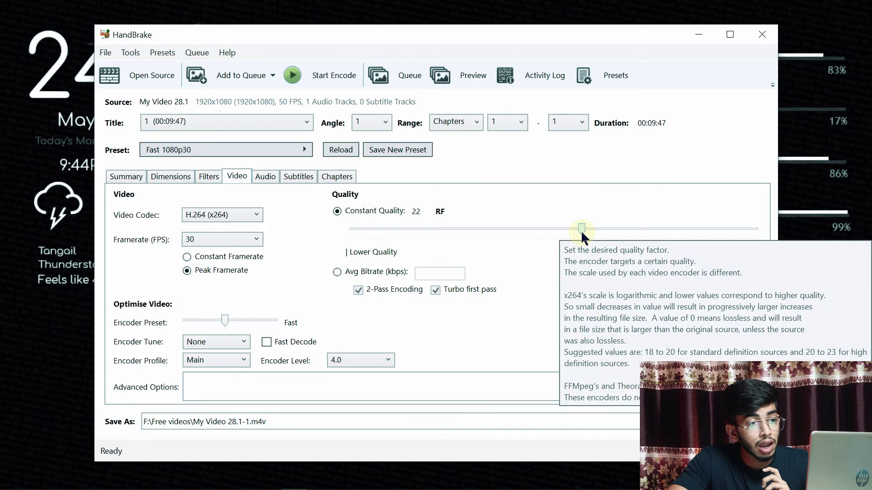
drag(582, 232, 590, 236)
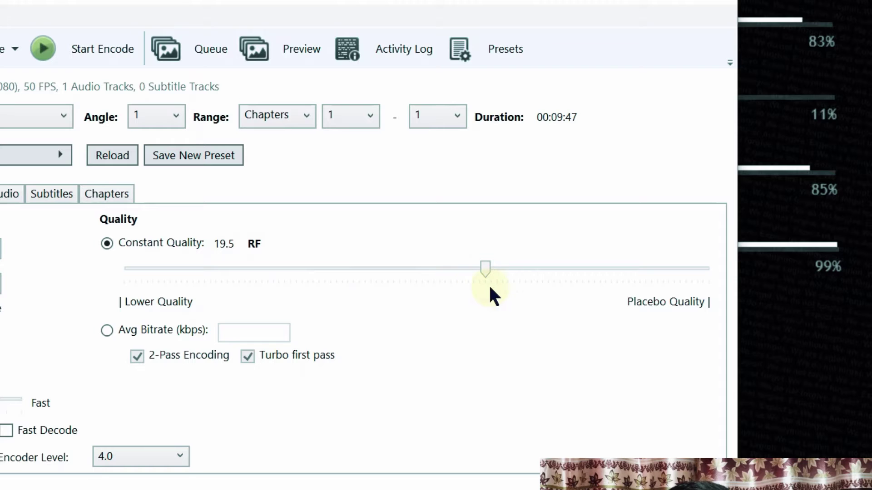
drag(486, 268, 429, 274)
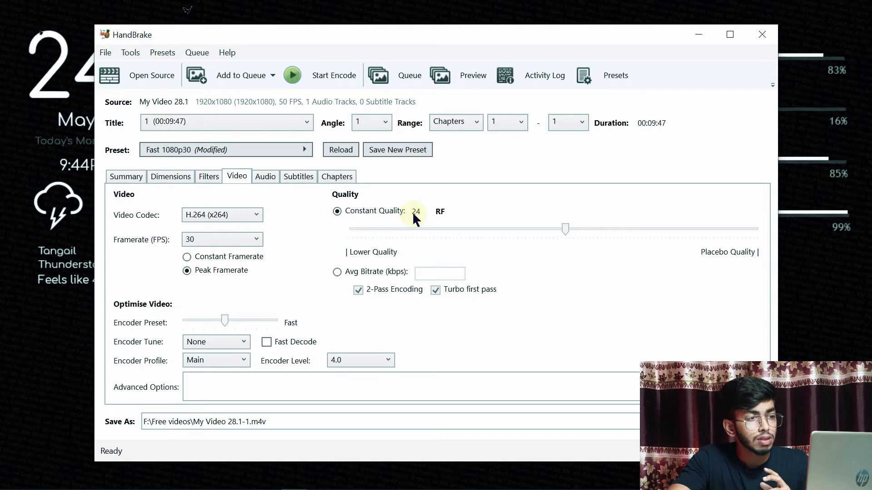
drag(565, 228, 528, 229)
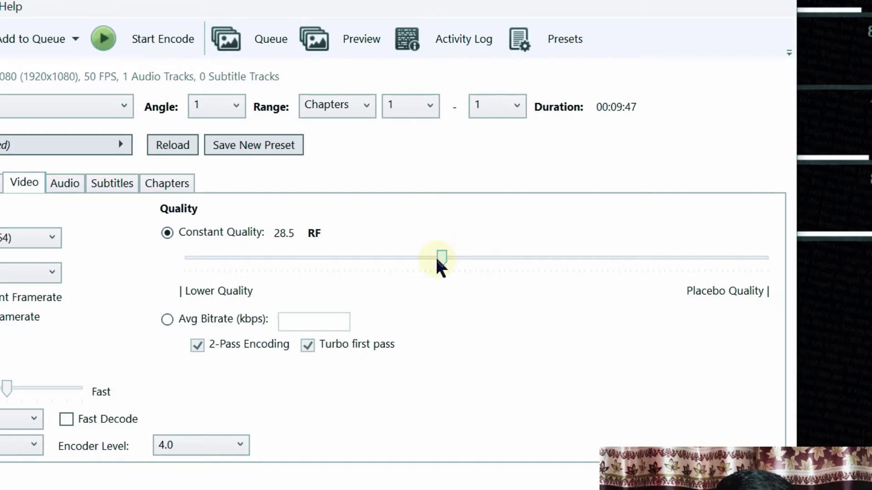
drag(436, 267, 422, 261)
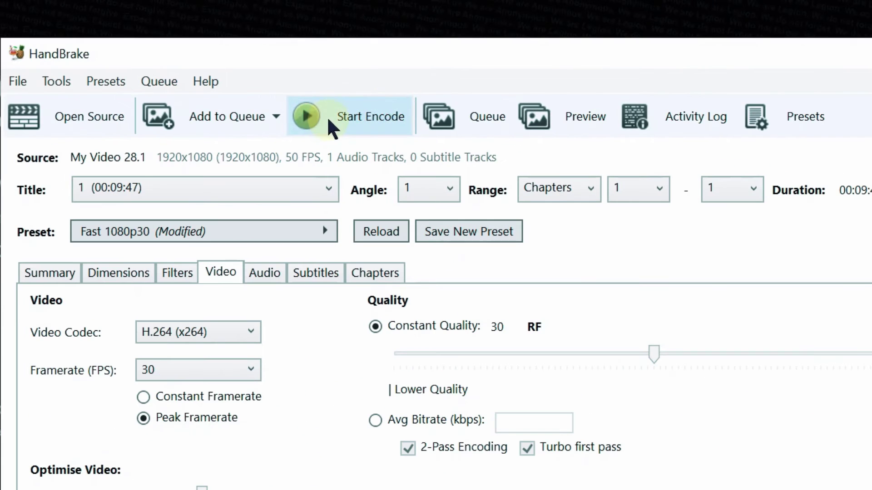
click(313, 112)
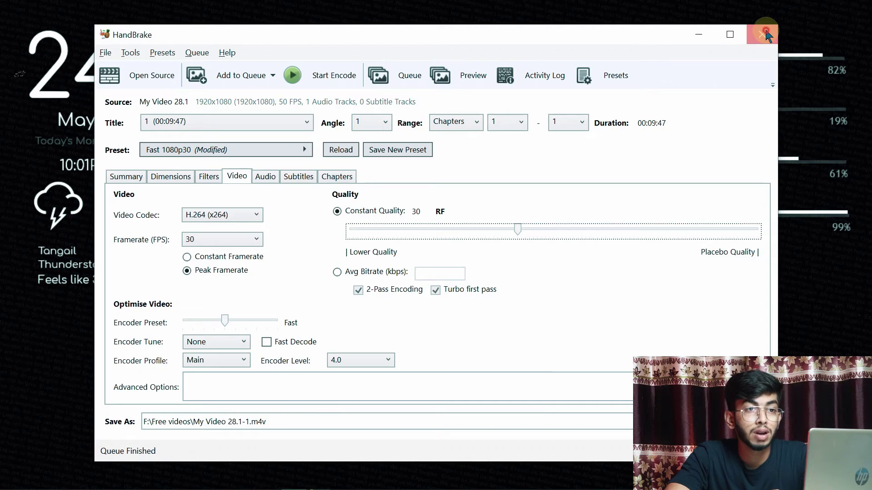
- Close HandBrake and check the file size of My Video 28.1-1 in its properties, in the Free videos folder on Projects (F:)
click(753, 19)
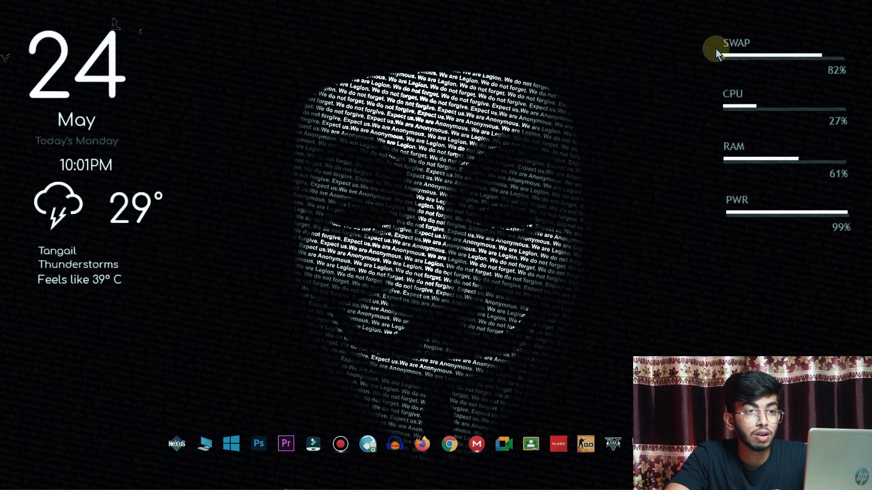
click(206, 444)
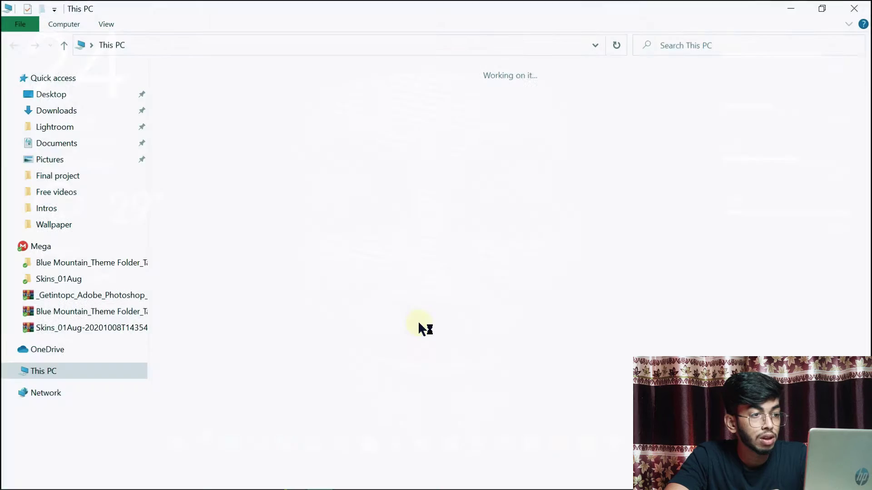
double_click(677, 257)
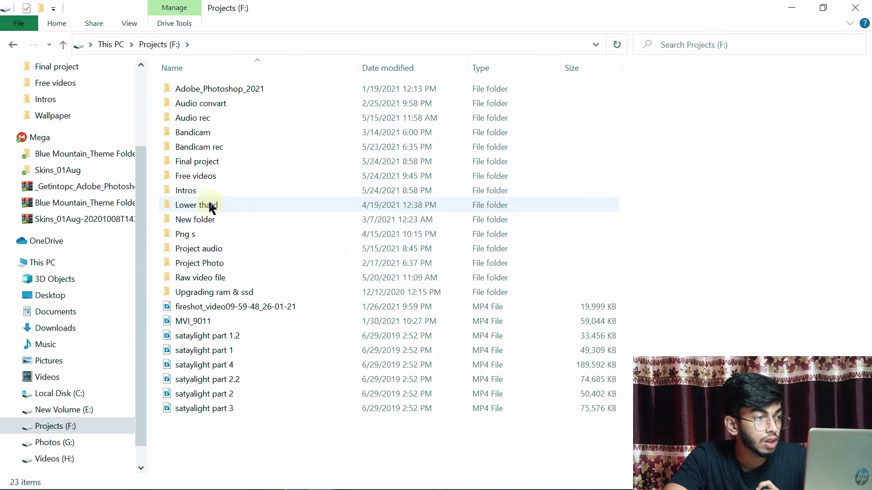
double_click(214, 177)
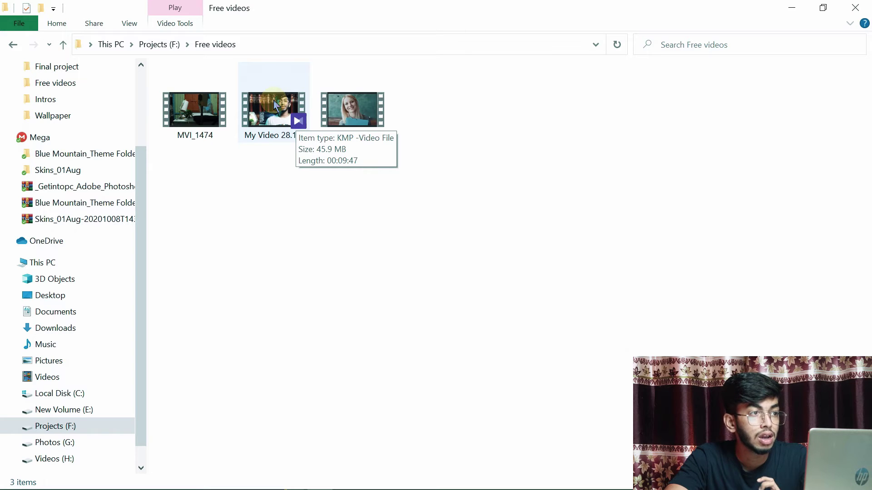
click(276, 99)
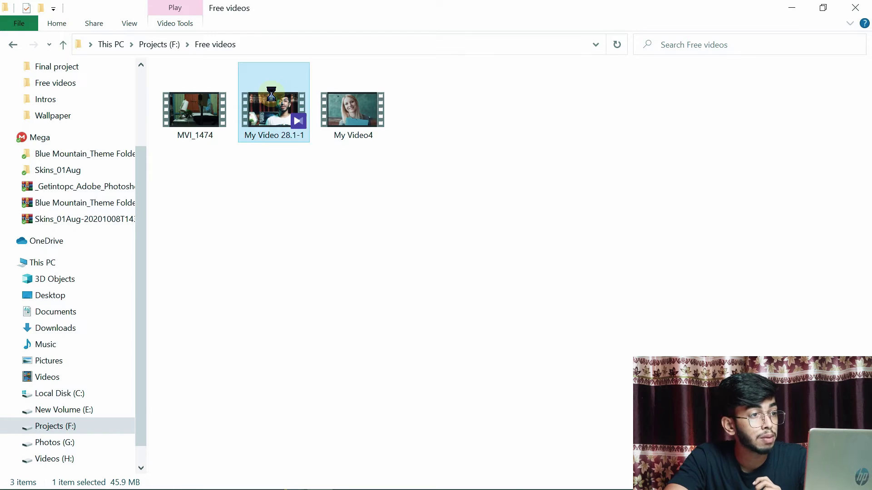
right_click(271, 96)
click(327, 481)
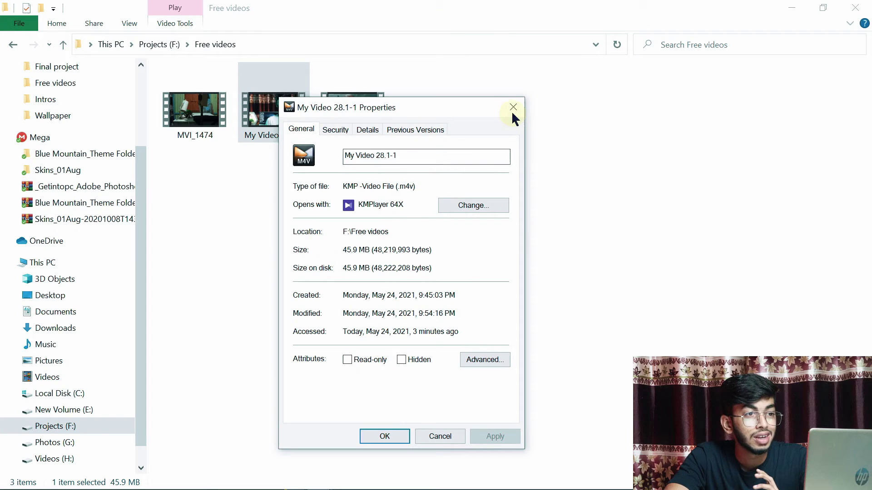
click(597, 16)
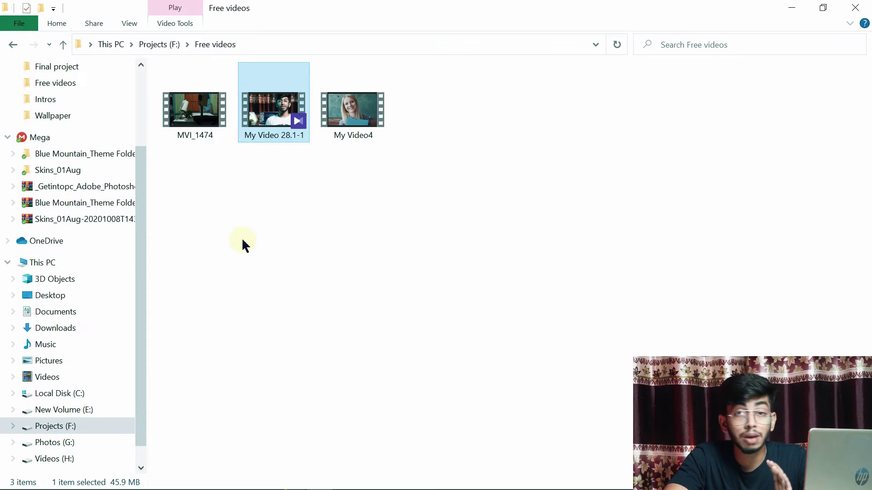
- Play the encoded My Video 28.1-1 in a maximized player, skip ahead to judge its quality, and close the player
double_click(279, 109)
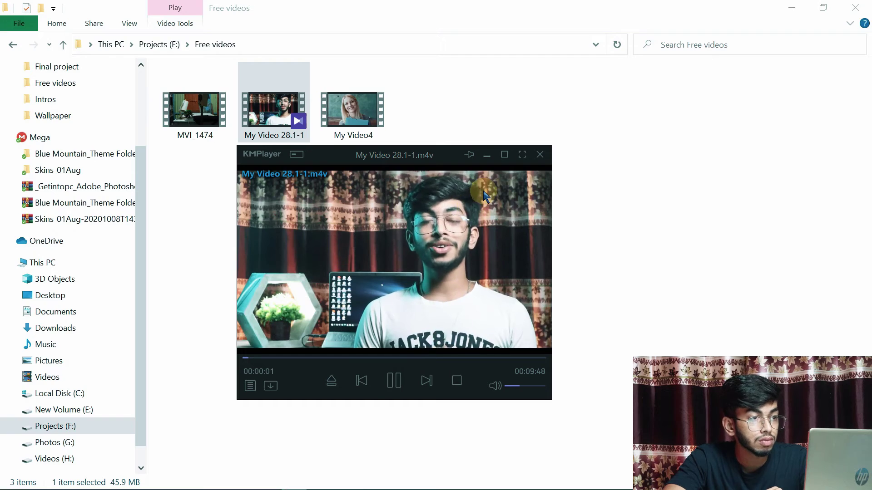
click(504, 155)
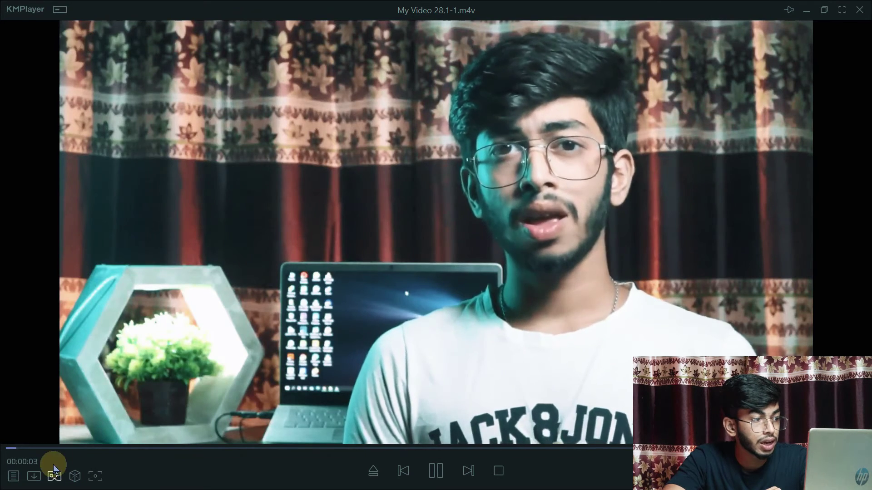
click(56, 448)
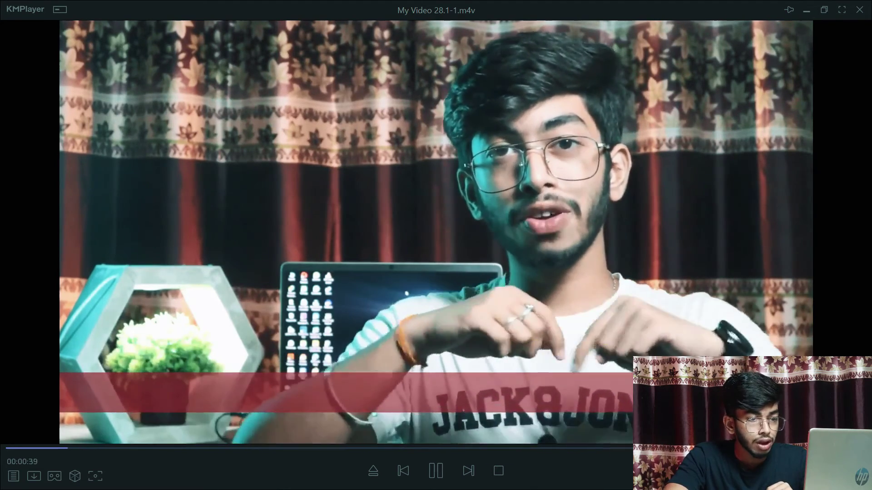
scroll(472, 271, down, 10)
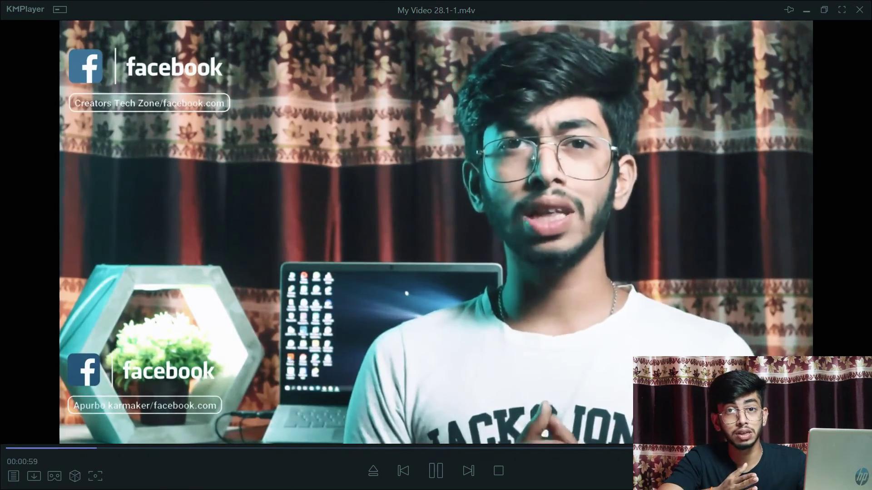
click(437, 471)
click(859, 9)
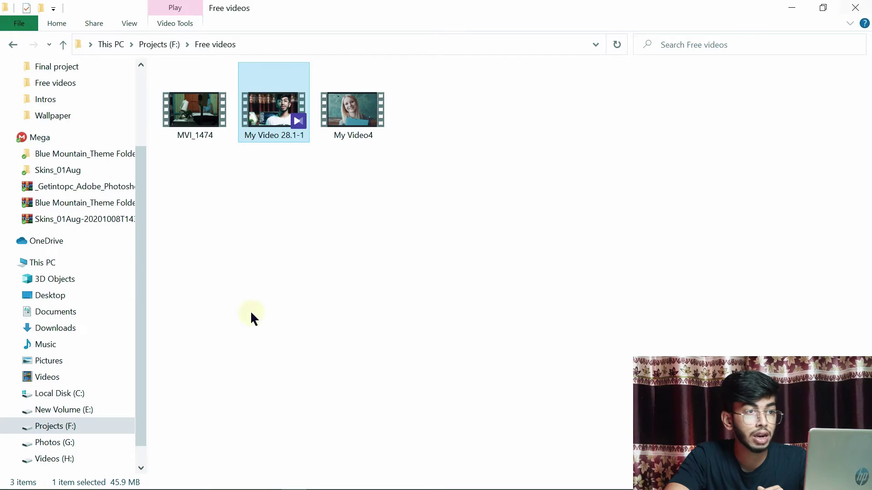
- Check the file size of the original My Video 28.1 in its properties, in the Final project folder on Projects (F:)
click(50, 427)
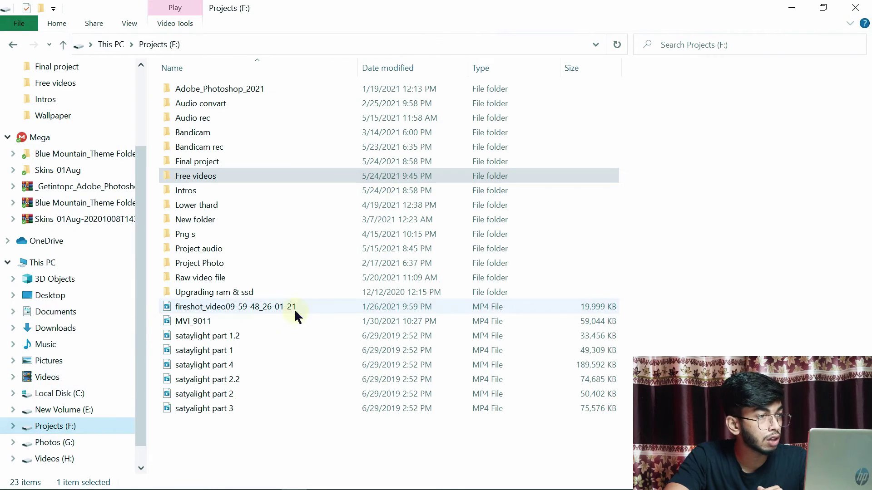
double_click(252, 162)
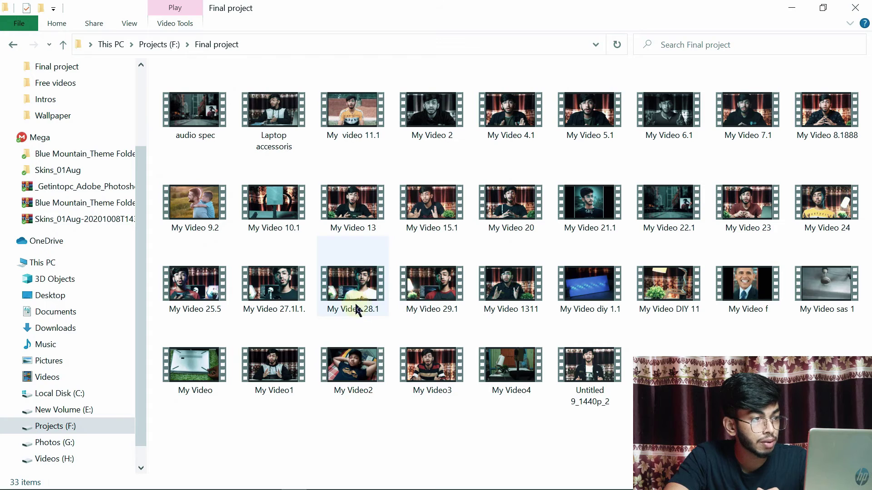
click(353, 294)
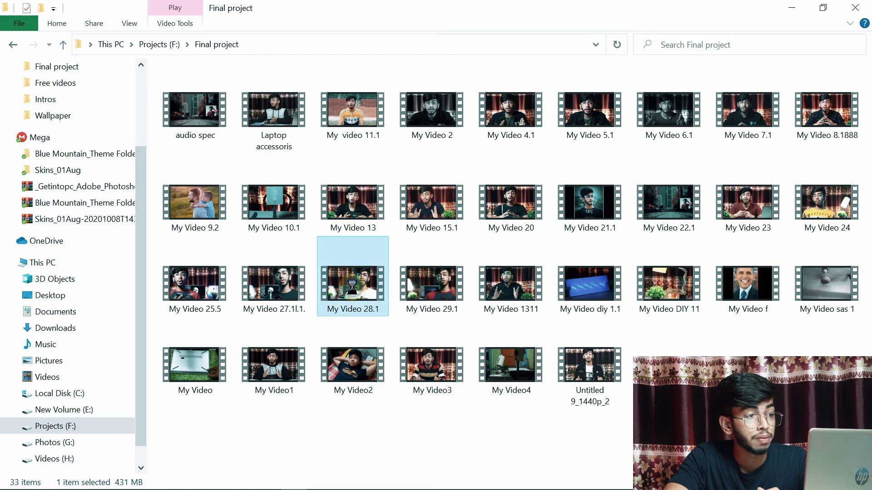
right_click(353, 295)
click(417, 482)
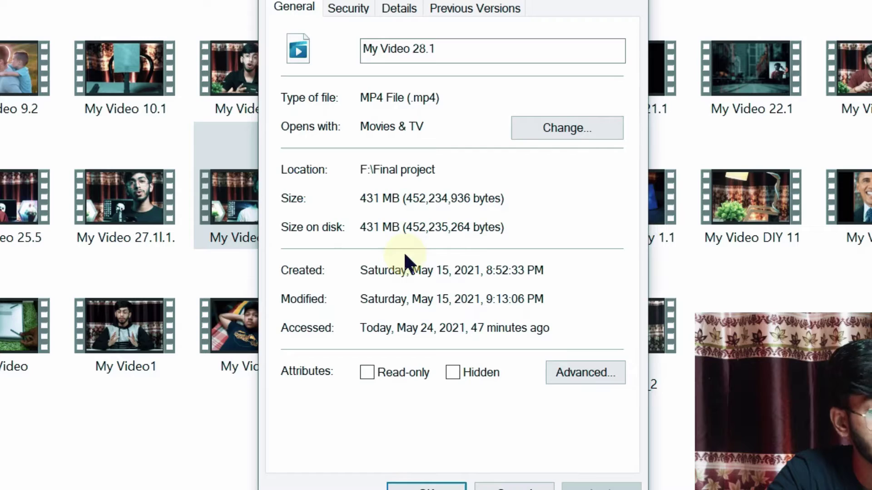
click(461, 471)
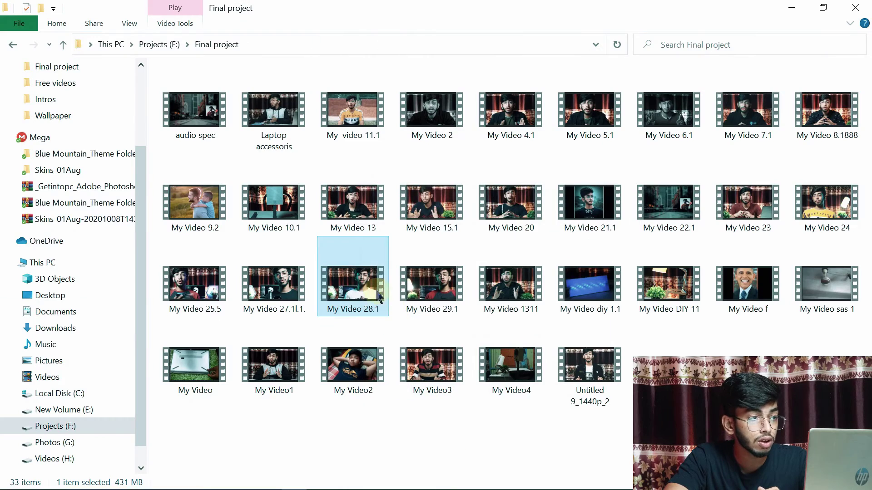
- Play the original My Video 28.1 to judge its quality, and lower the playback volume
double_click(368, 287)
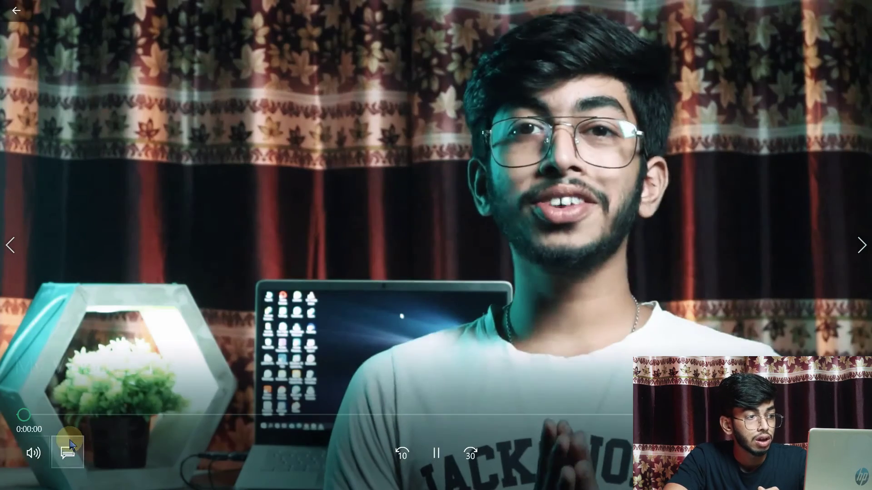
click(33, 453)
drag(137, 408, 51, 408)
click(264, 226)
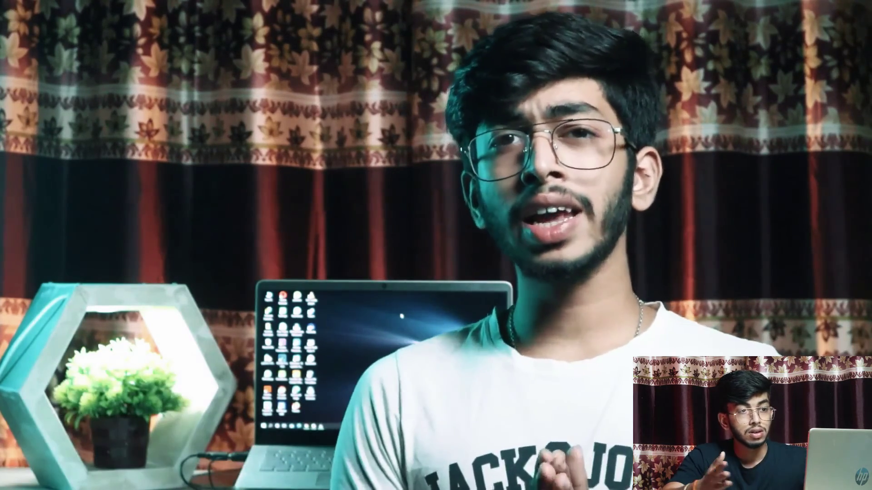